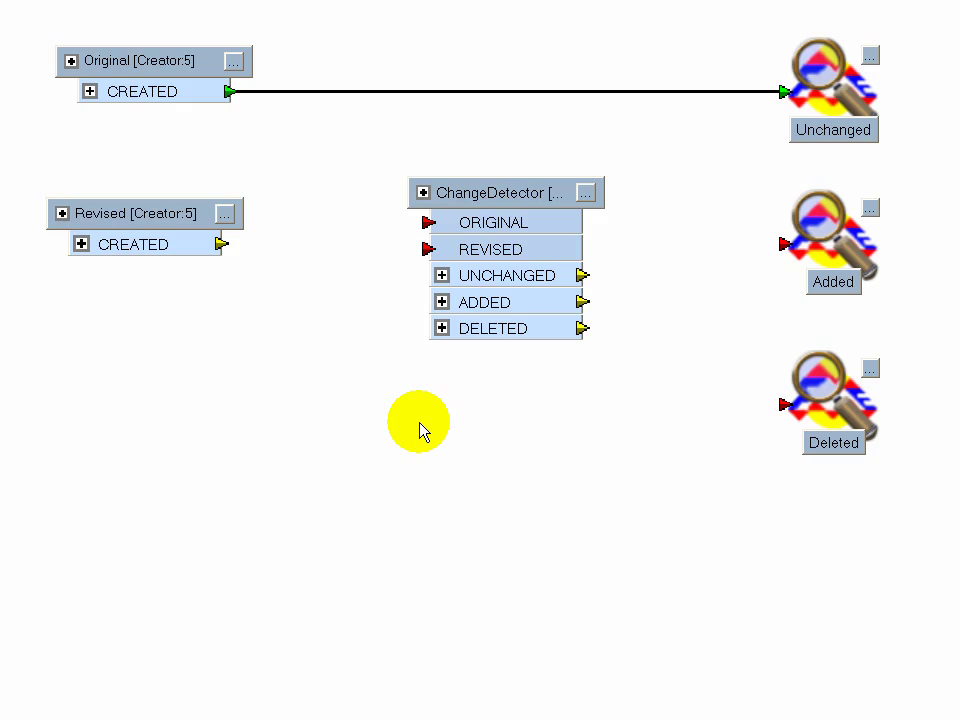
- Connect the Revised creator to the ChangeDetector's REVISED port, and its ADDED output to the Added inspector
drag(224, 245, 432, 249)
drag(582, 302, 780, 244)
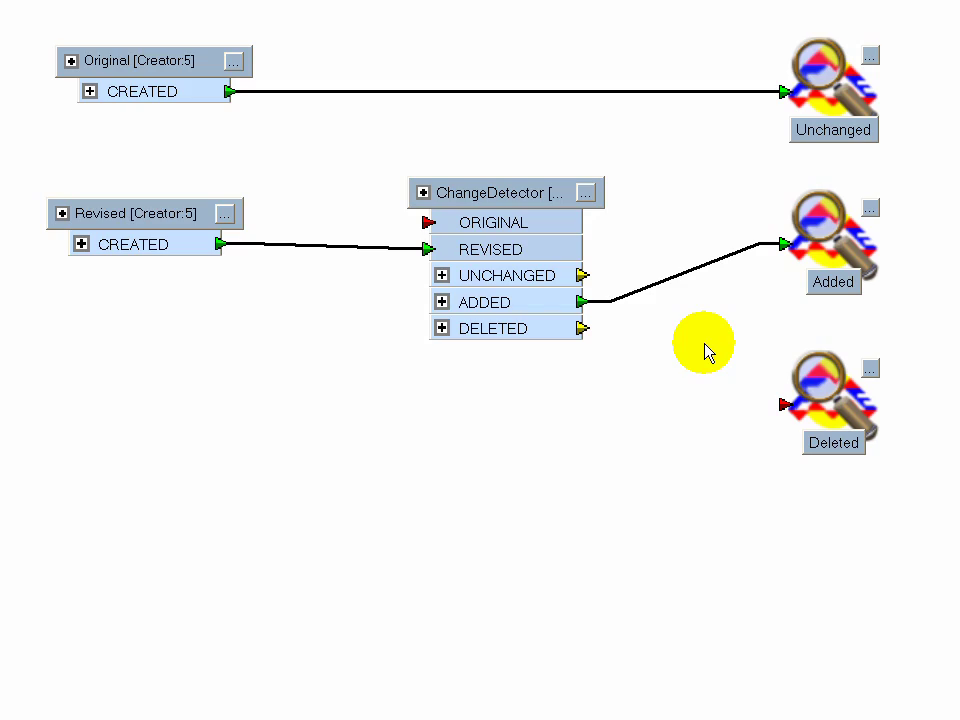
- Insert the ChangeDetector into the connection between Original and Unchanged, and link its DELETED output to the Deleted inspector
drag(510, 195, 506, 118)
click(596, 681)
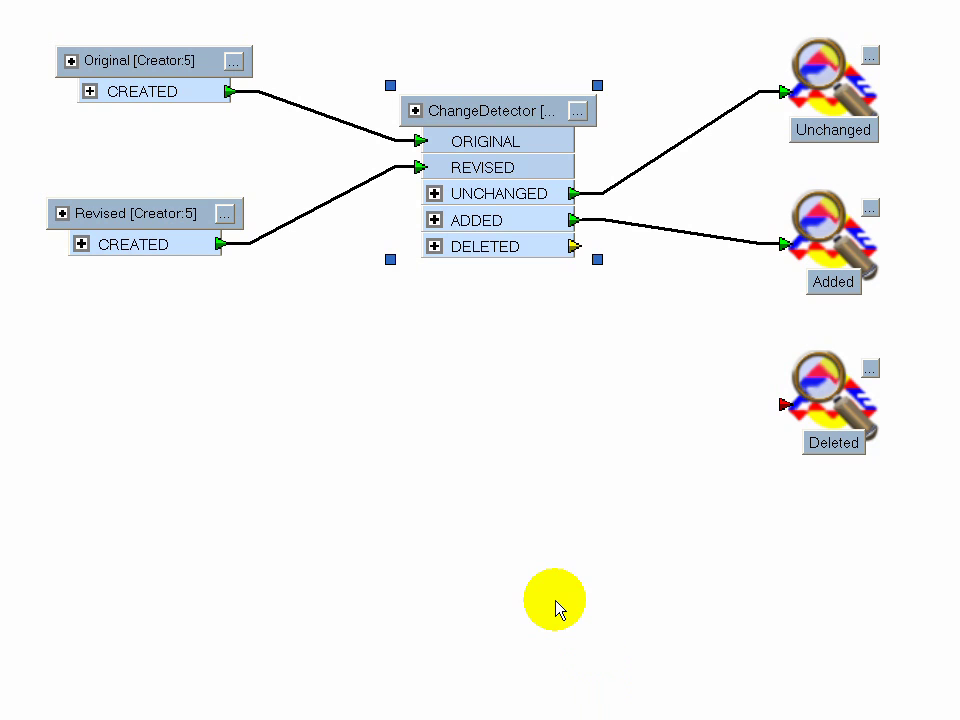
drag(581, 252, 781, 409)
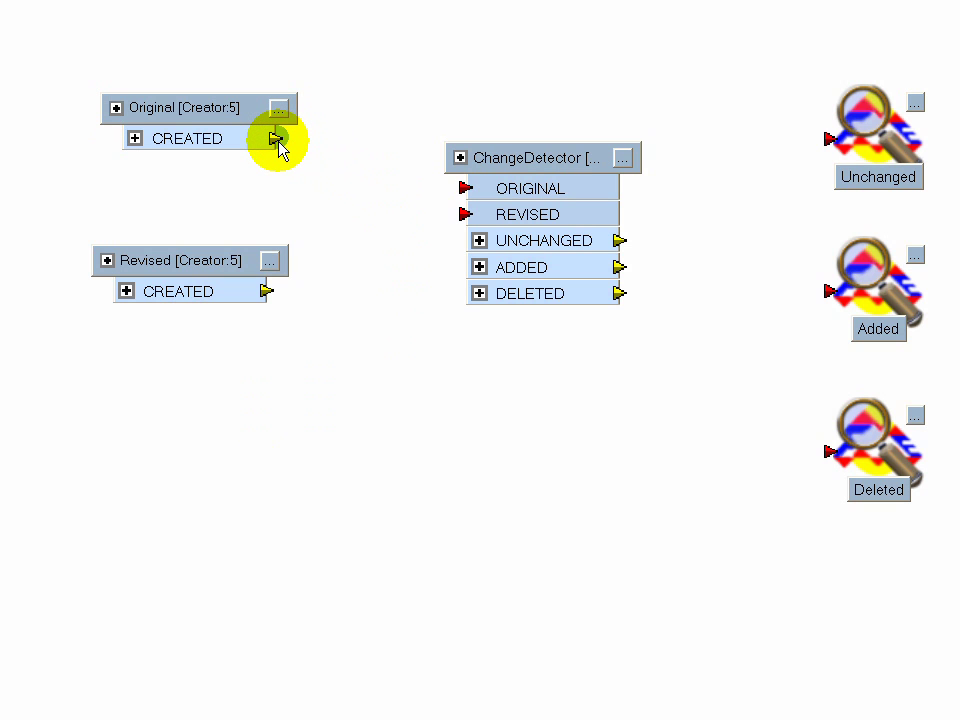
- Connect the Original creator to the ChangeDetector's ORIGINAL port and the Revised creator to its REVISED port
drag(279, 143, 356, 189)
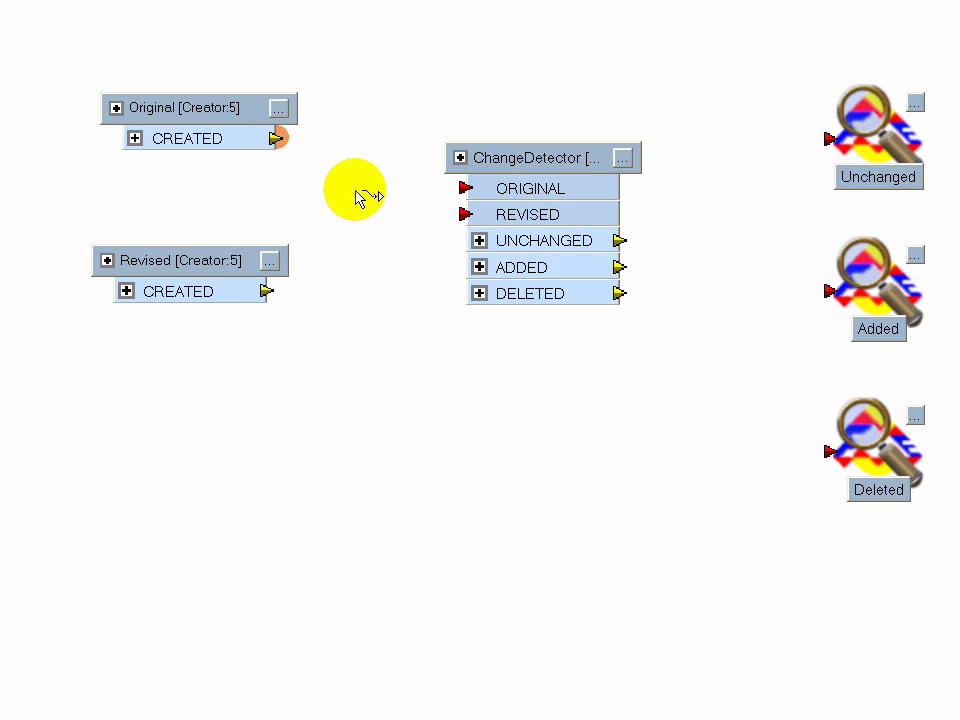
drag(360, 196, 466, 196)
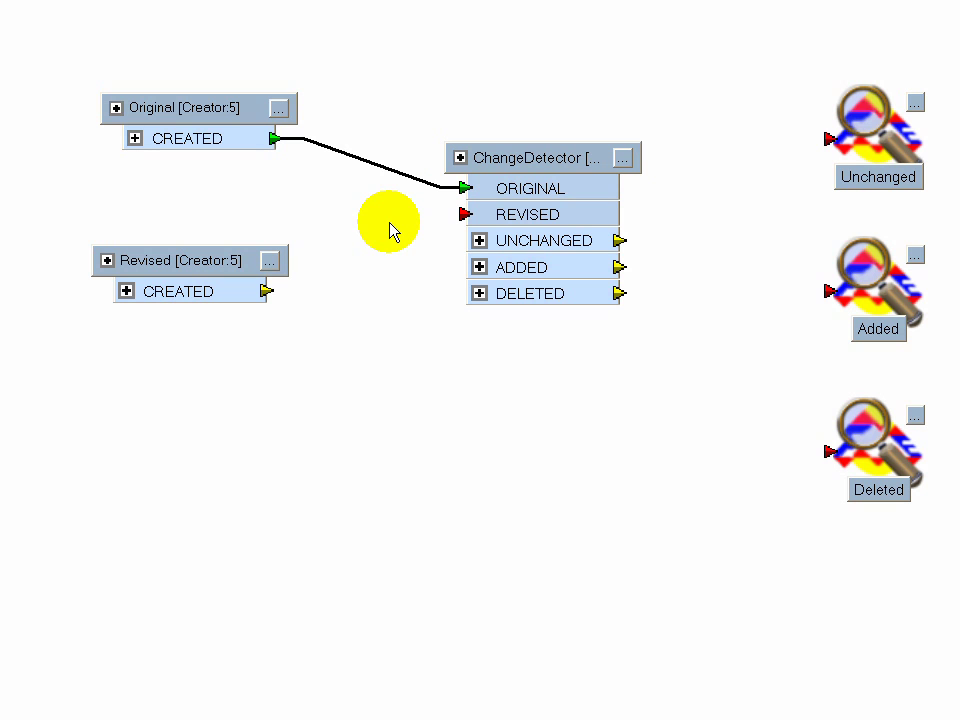
click(462, 214)
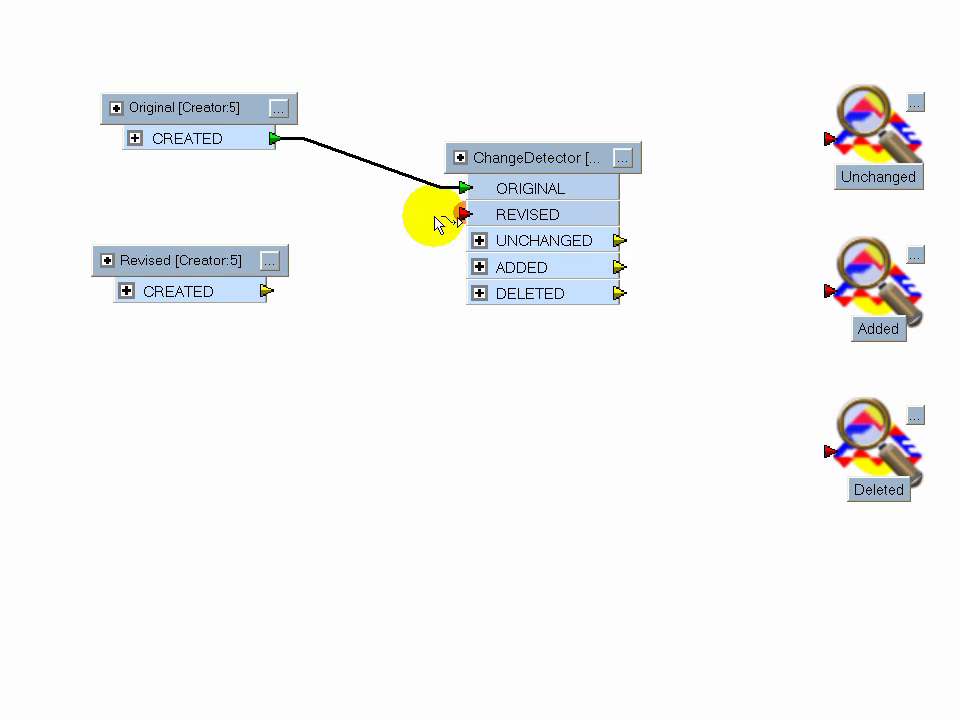
click(268, 291)
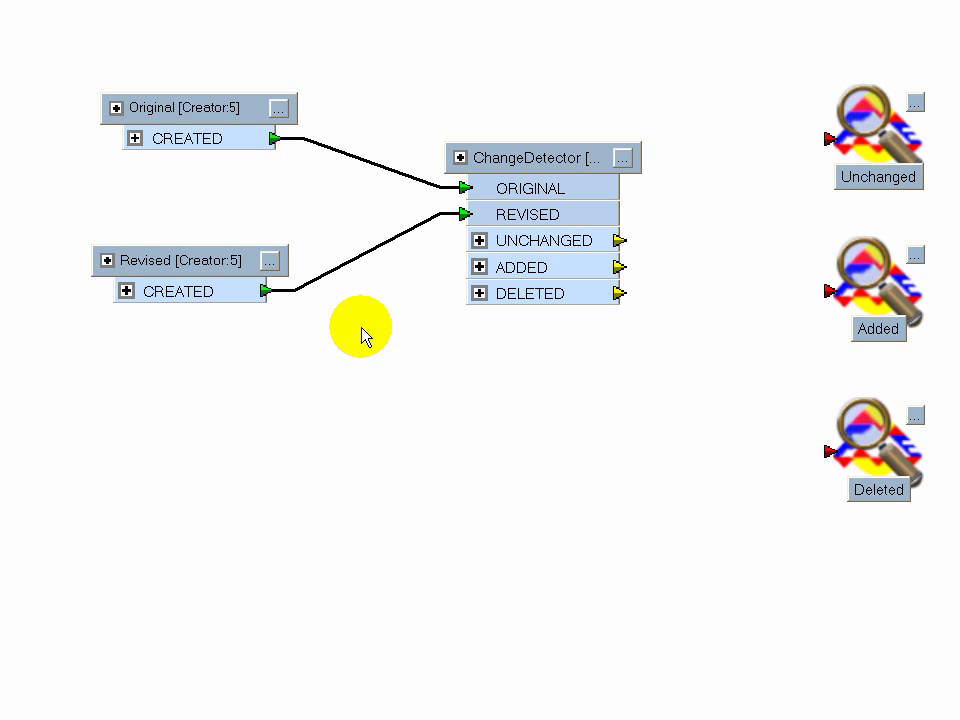
- Connect the ChangeDetector's UNCHANGED output to the Unchanged, Added and Deleted inspectors in one continuous linking operation
click(626, 240)
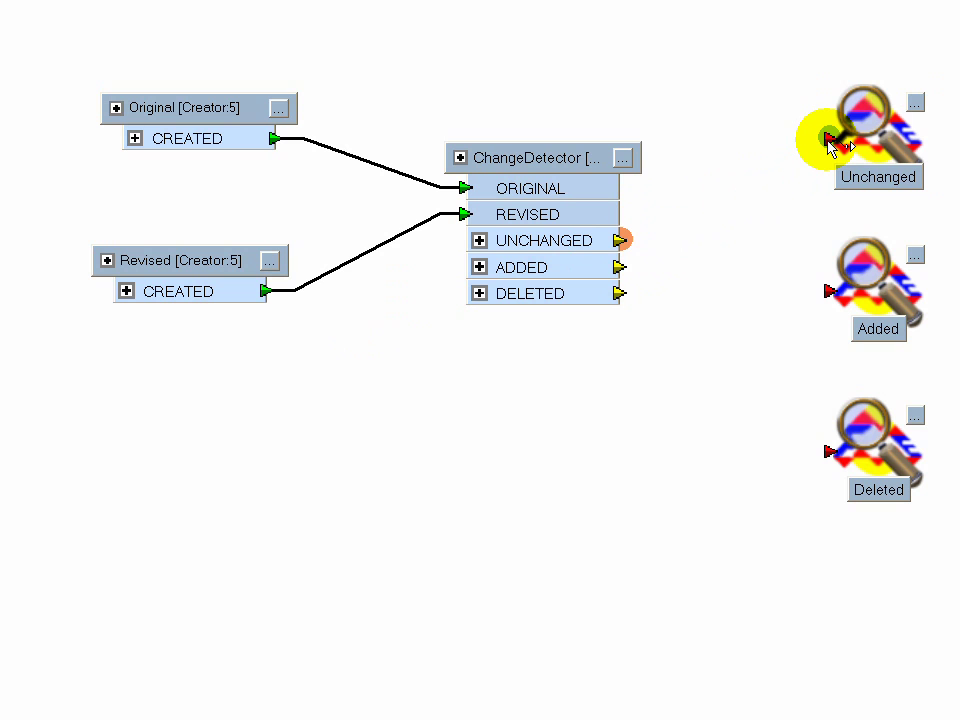
click(829, 140)
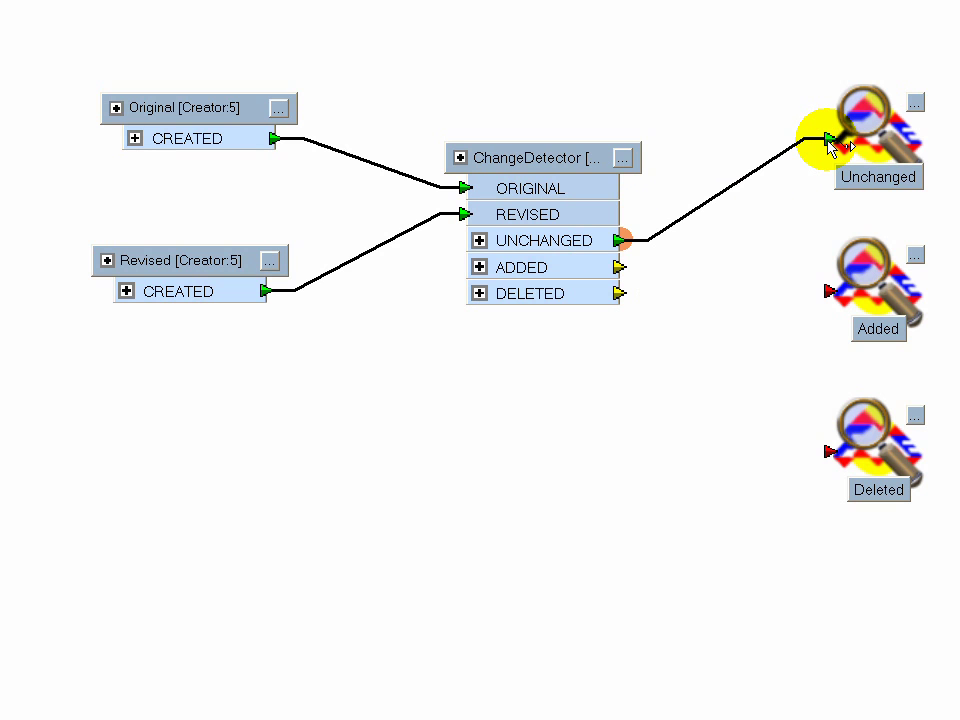
click(829, 292)
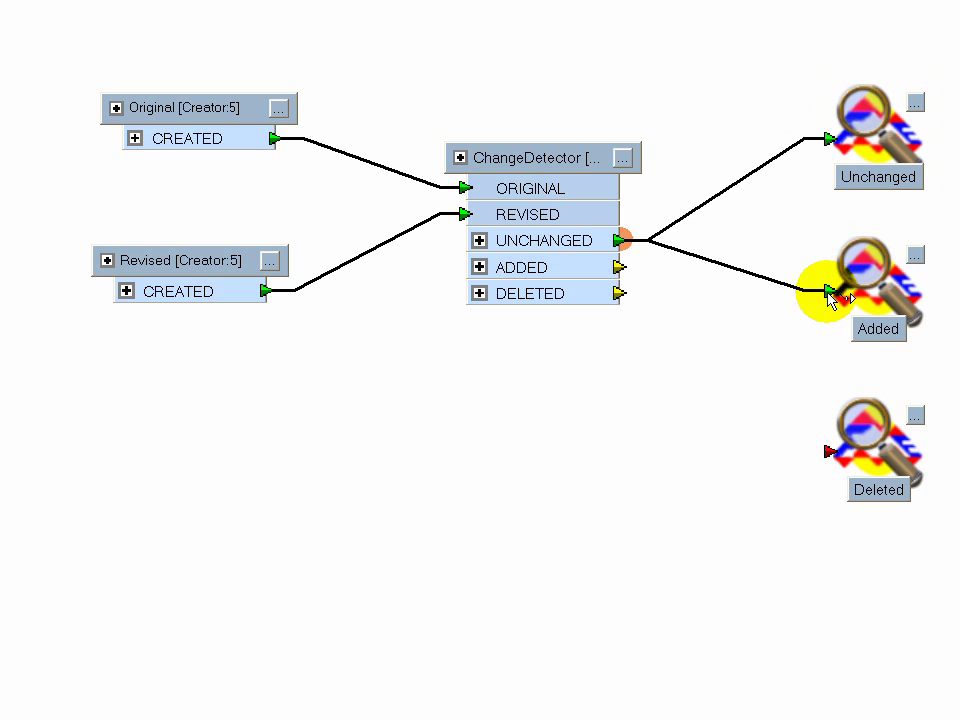
click(829, 454)
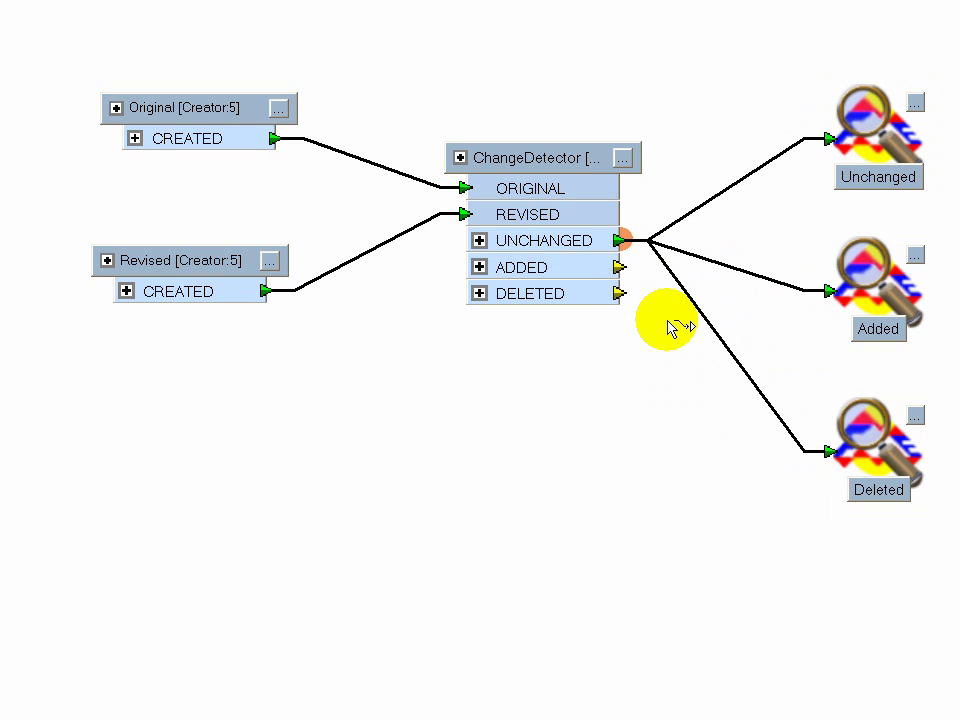
click(613, 365)
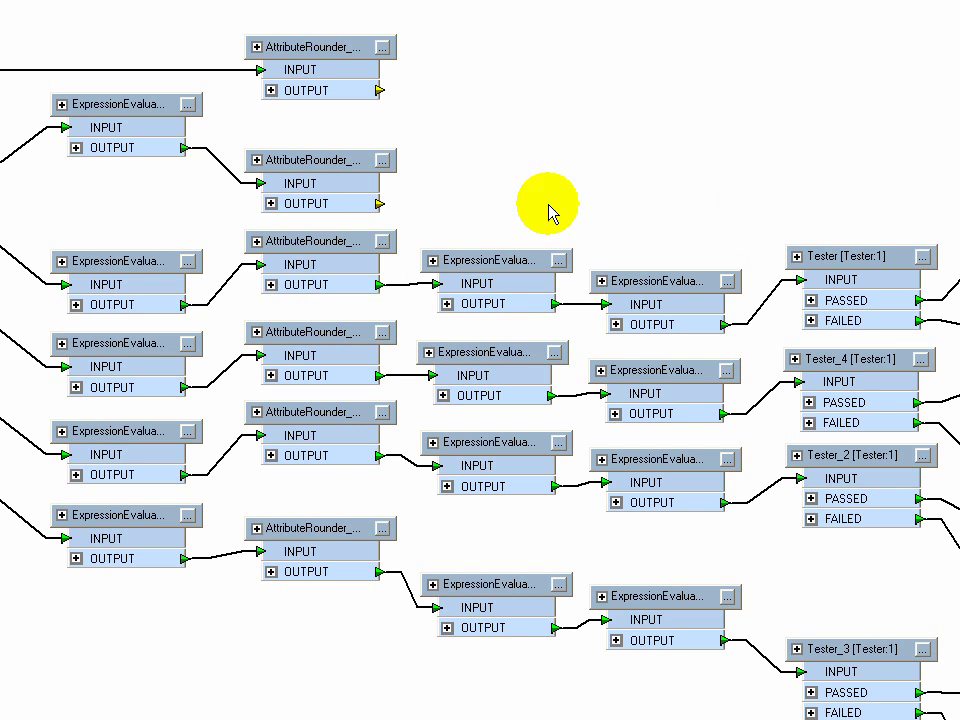
- Connect the output of the second AttributeRounder from the top to the distant Concatenator_5 input
drag(381, 207, 490, 203)
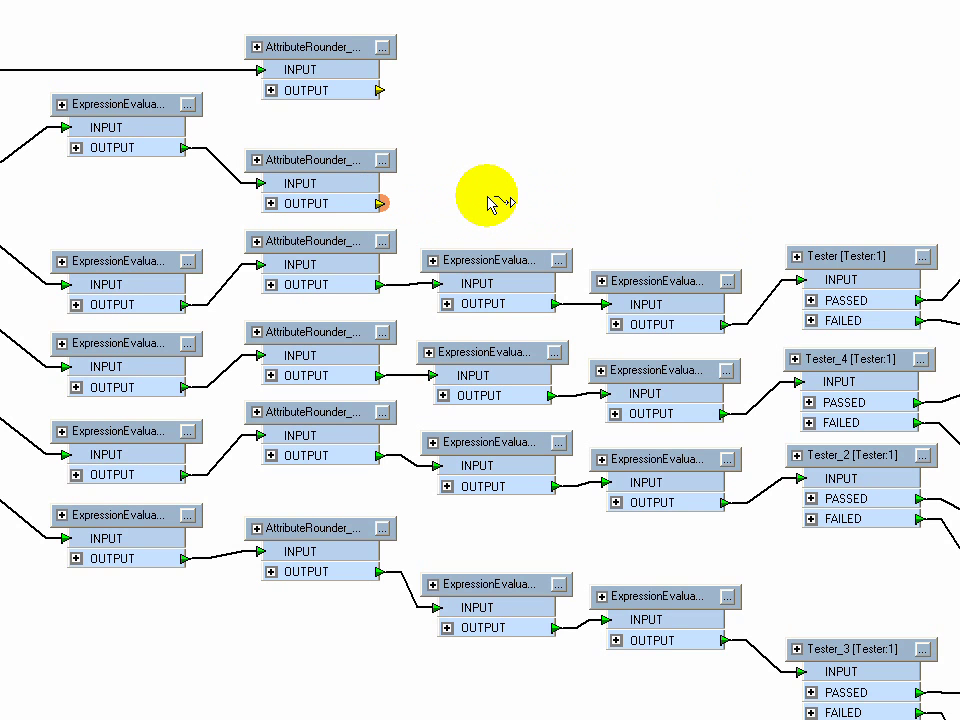
drag(747, 193, 204, 197)
drag(611, 194, 281, 193)
click(505, 208)
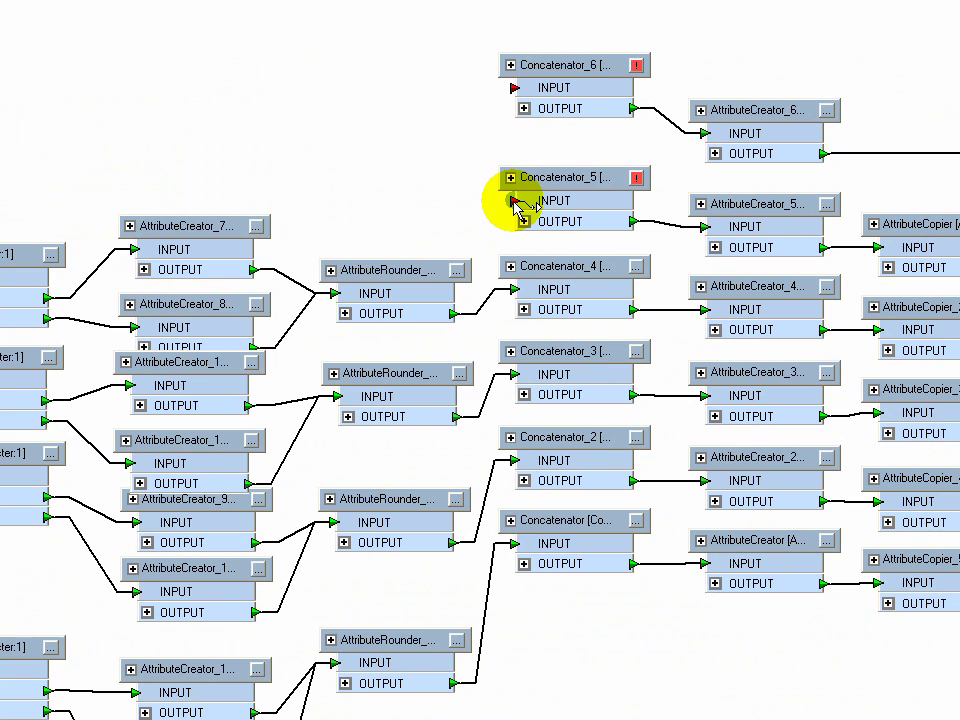
click(514, 203)
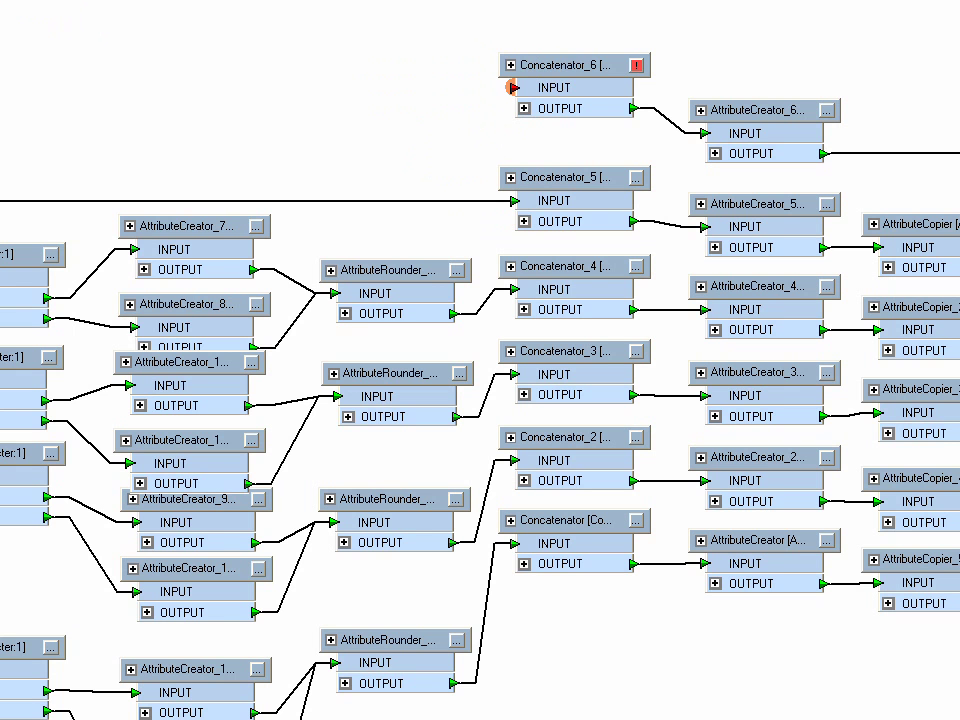
- Link the Concatenator_6 input back to the output of the topmost AttributeRounder
drag(79, 88, 580, 83)
drag(232, 75, 546, 86)
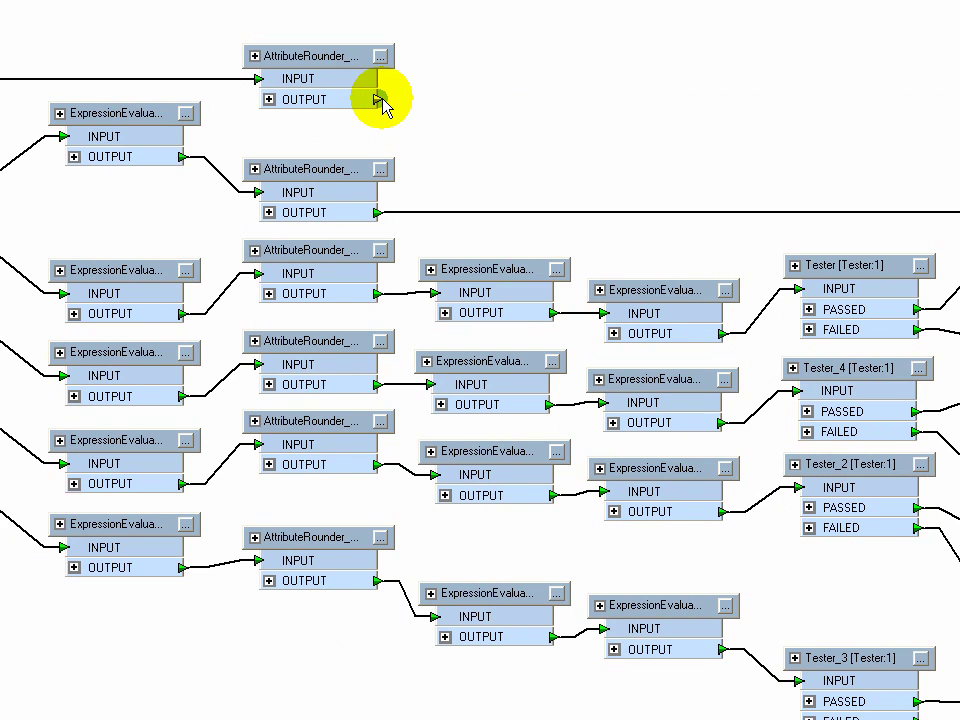
double_click(381, 99)
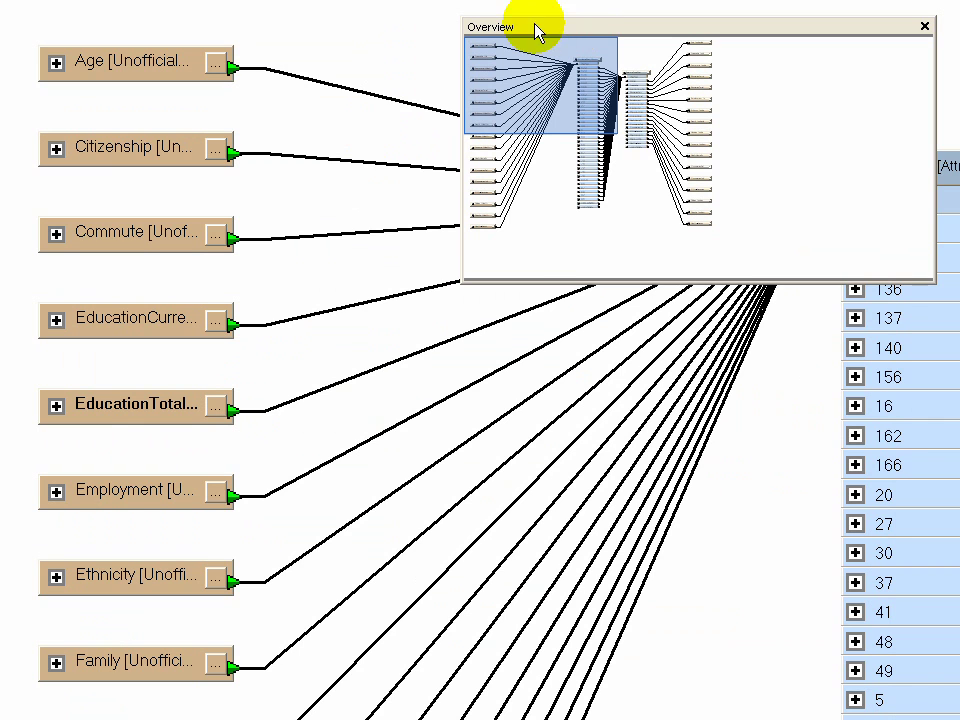
- Connect the Age source feature type to the last destination feature type, UnofficialLangu..., using the workspace overview to reach it
click(236, 70)
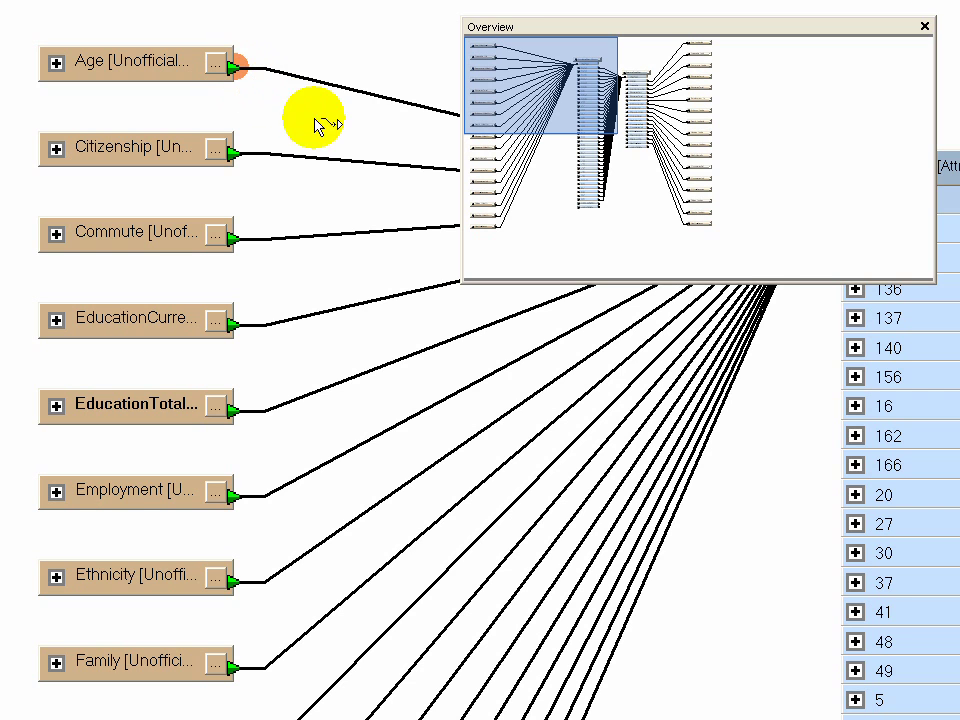
click(686, 228)
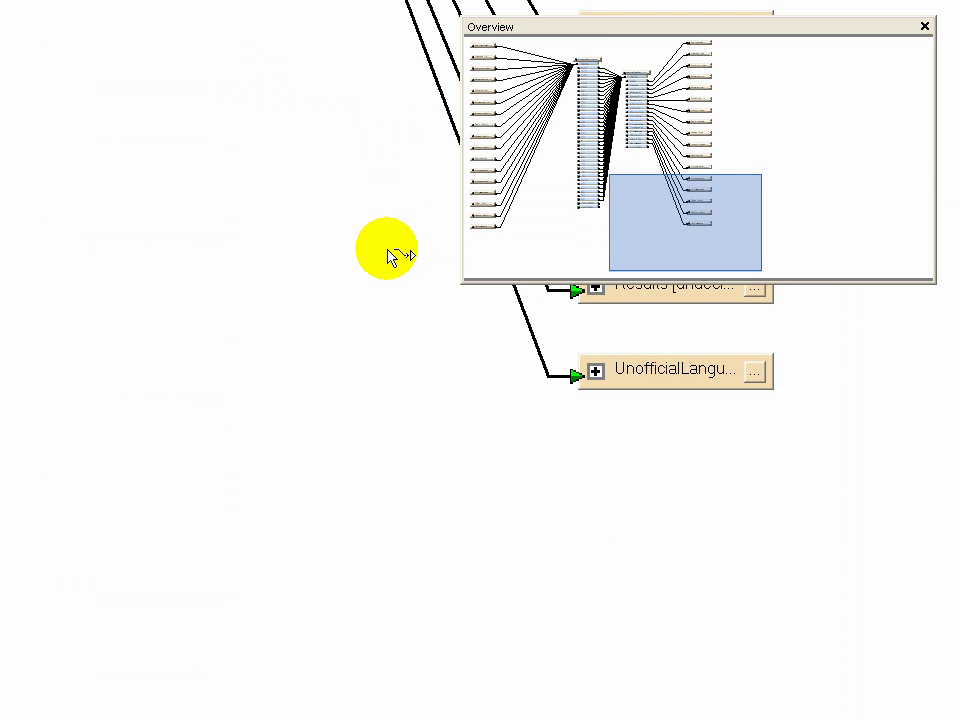
click(573, 376)
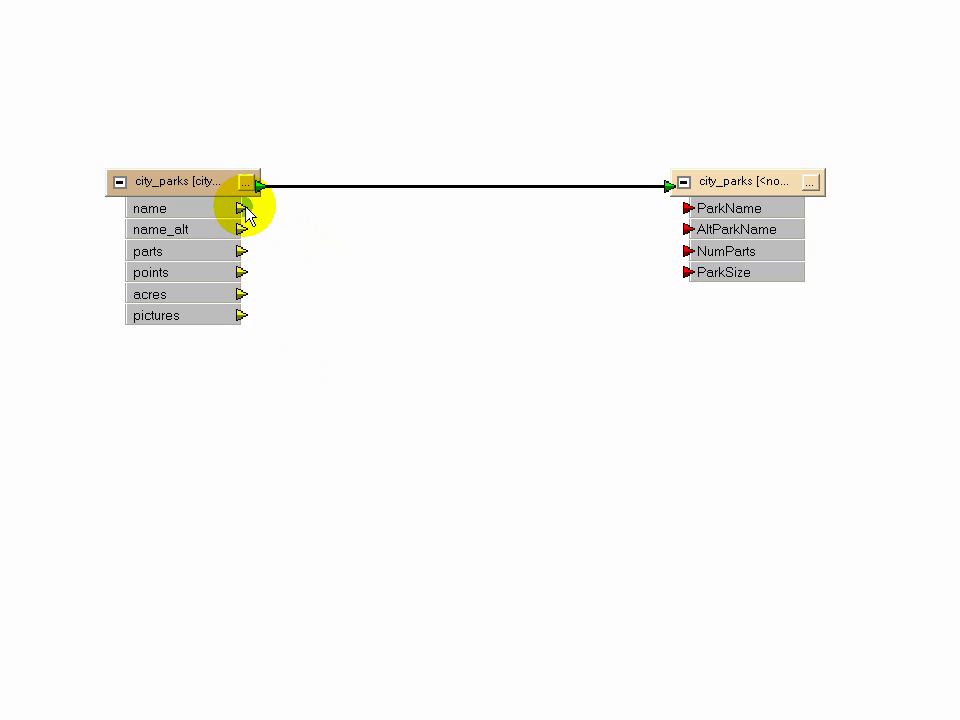
- Map the city_parks attributes name to ParkName, name_alt to AltParkName, parts to NumParts, and acres to ParkSize
drag(245, 208, 687, 215)
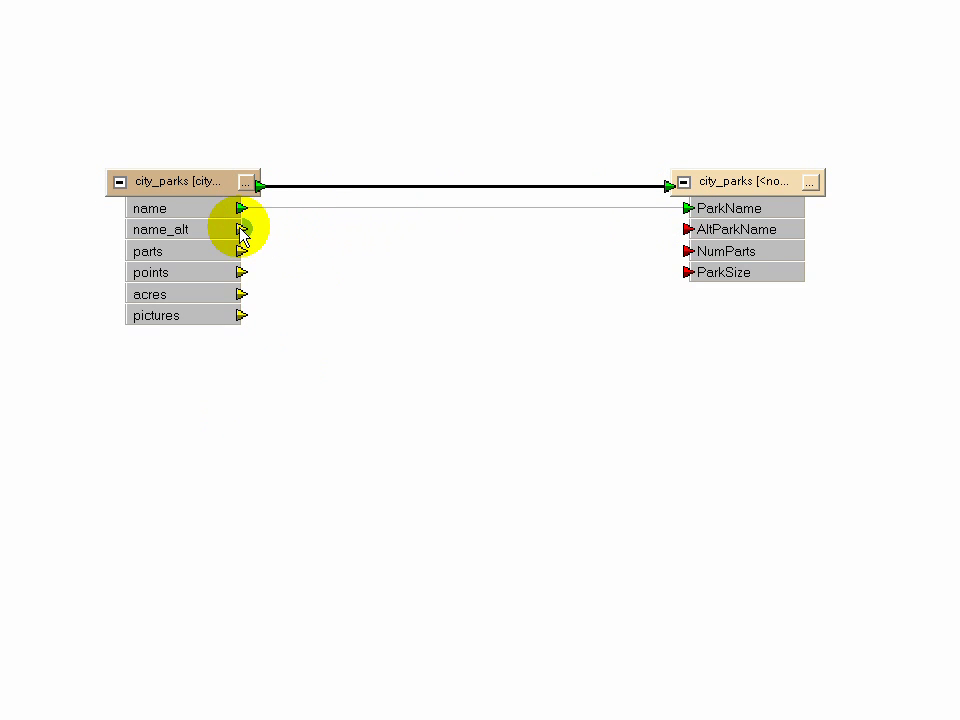
drag(244, 234, 688, 229)
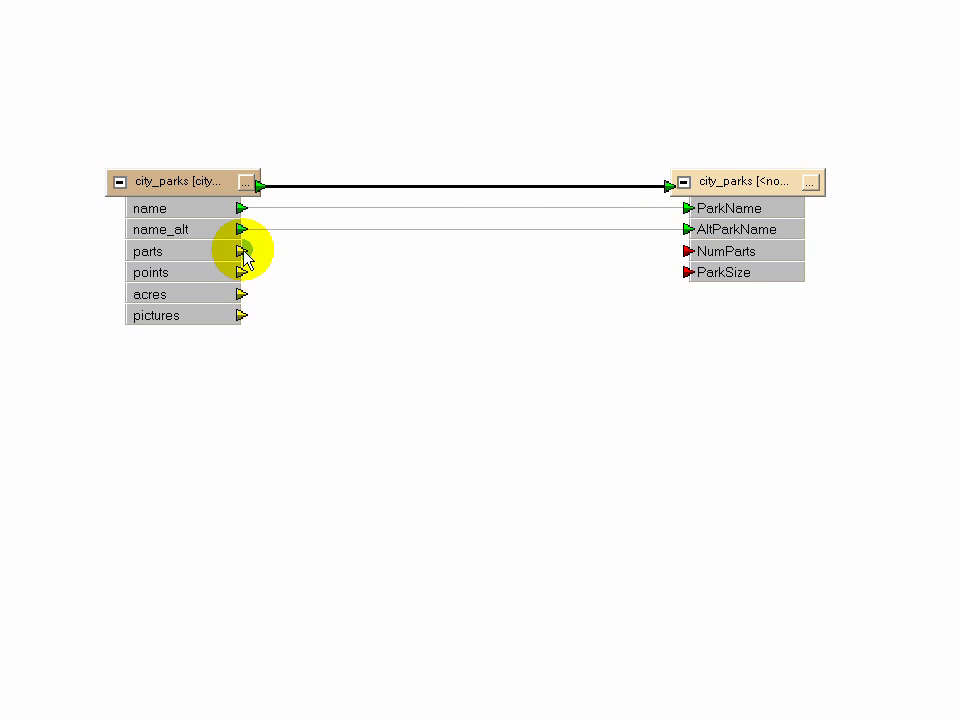
drag(243, 251, 678, 256)
drag(242, 273, 331, 279)
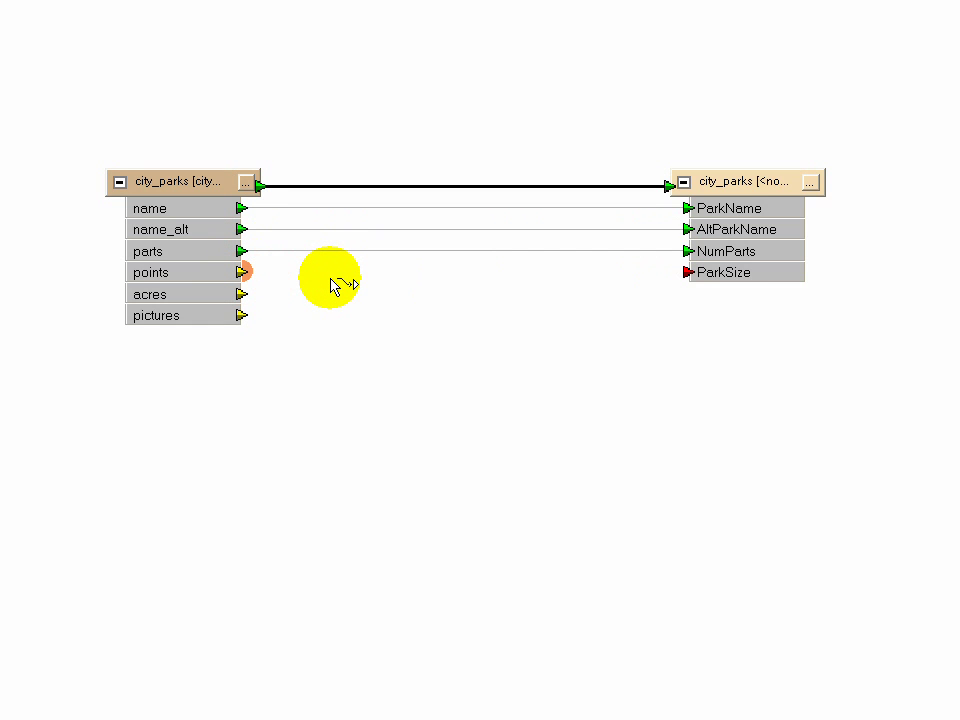
drag(334, 285, 497, 361)
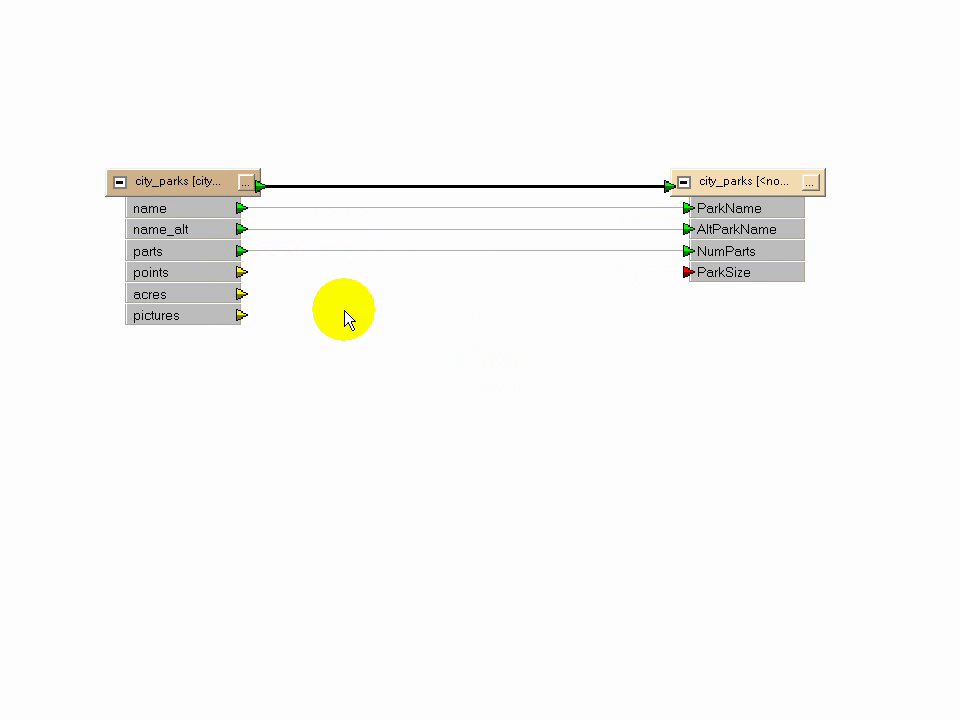
mouse_move(242, 294)
mouse_down()
mouse_move(663, 244)
mouse_move(677, 274)
mouse_move(689, 275)
mouse_up()
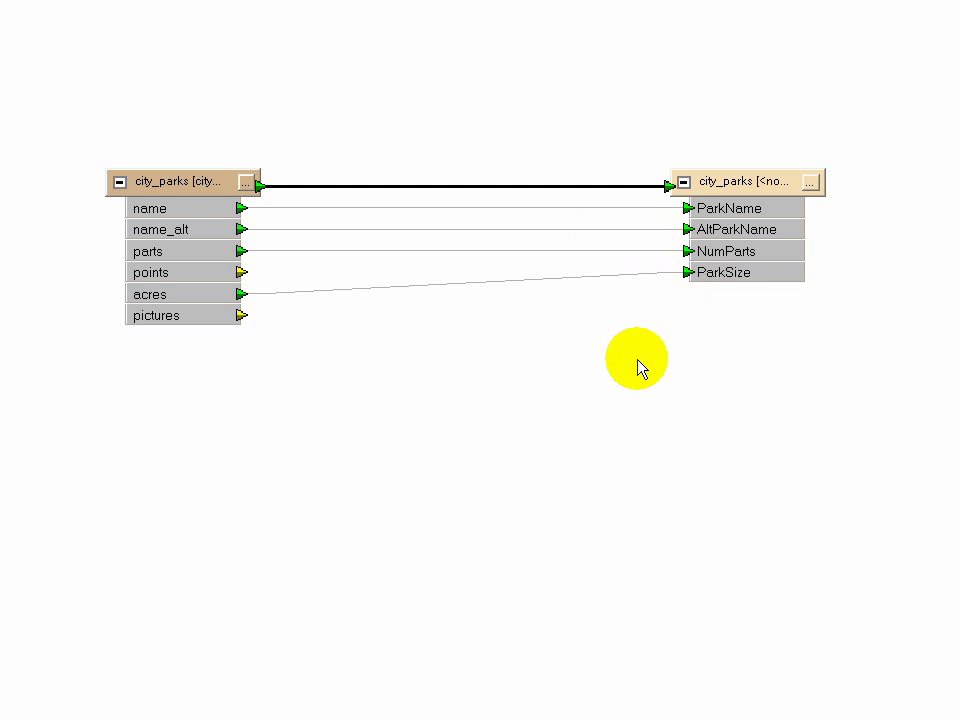
- Replace the attribute connections on the link between the two city_parks feature types with an AttributeCopier
right_click(432, 196)
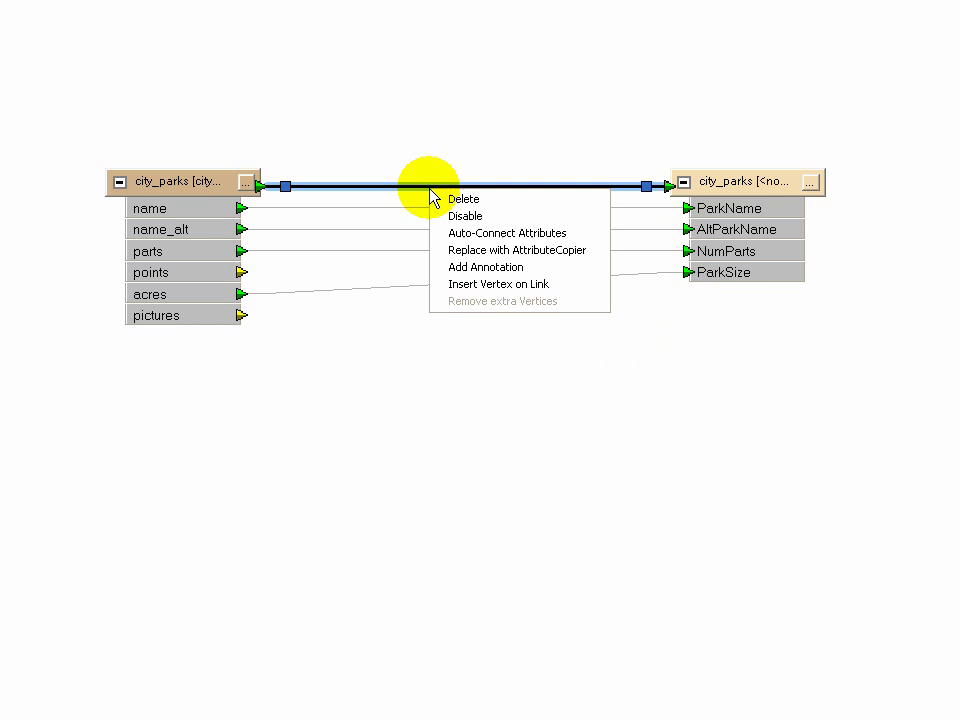
click(499, 250)
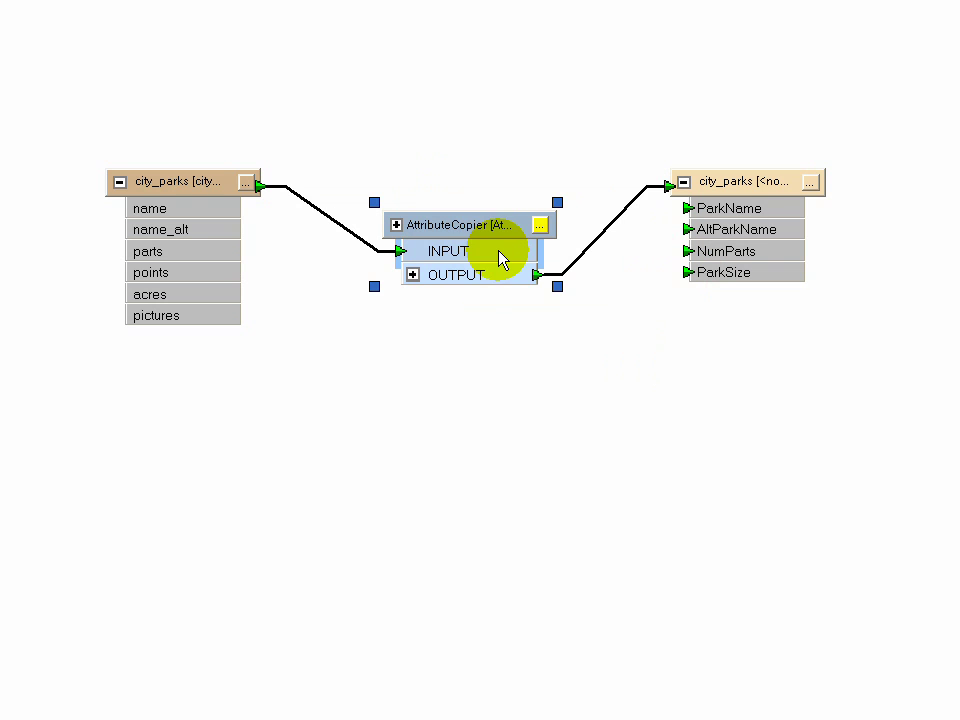